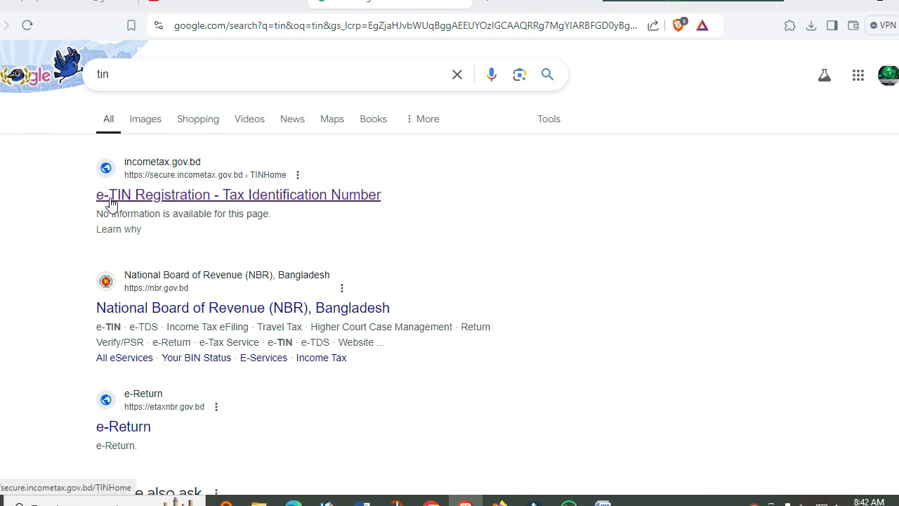
- Open the e-TIN Registration site from the search results and go to its new account registration form
click(161, 198)
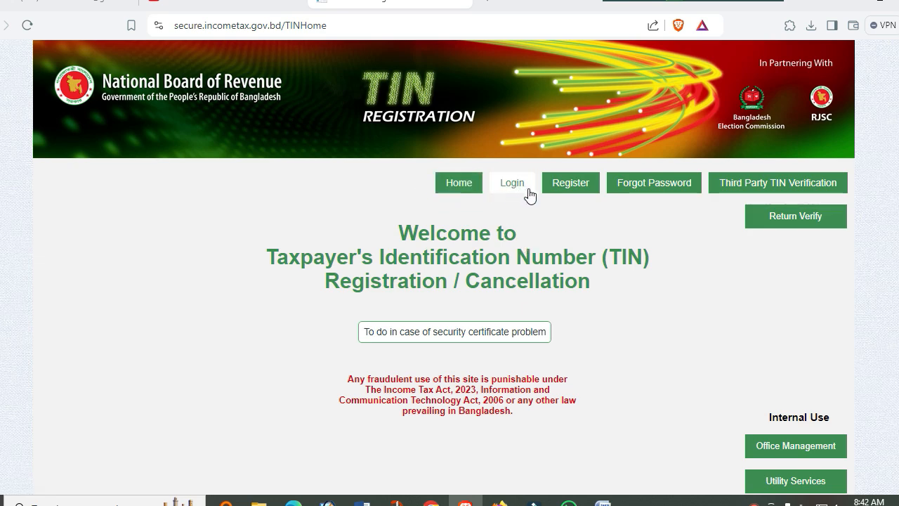
click(570, 188)
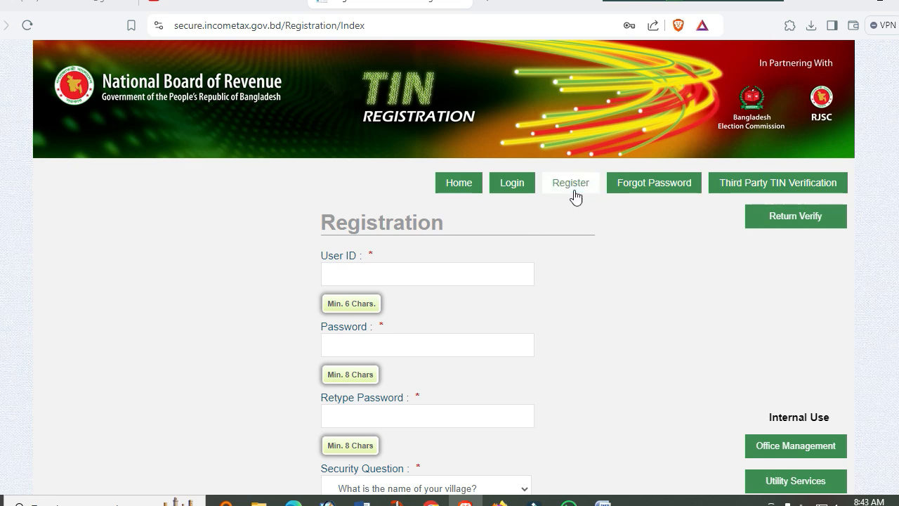
- Examine the account registration form's required fields, including the security question choices, country, mobile and email
scroll(362, 275, down, 1)
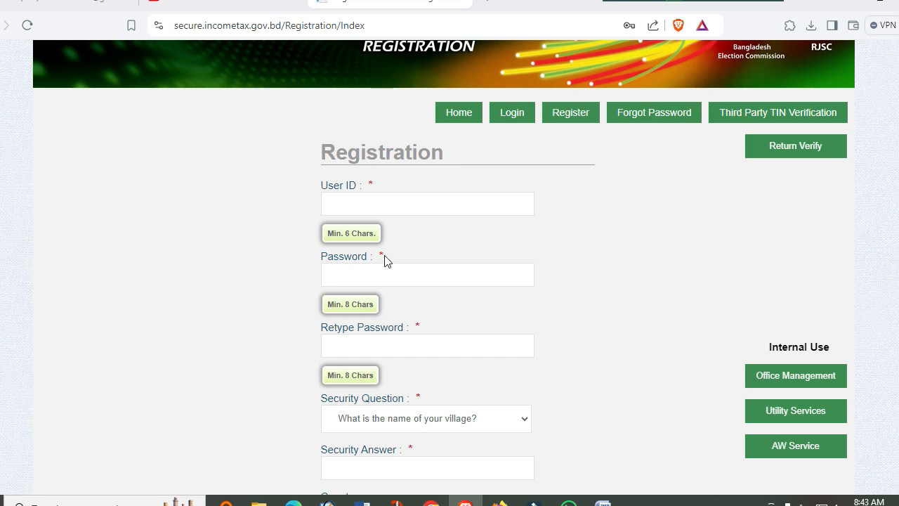
scroll(374, 336, down, 1)
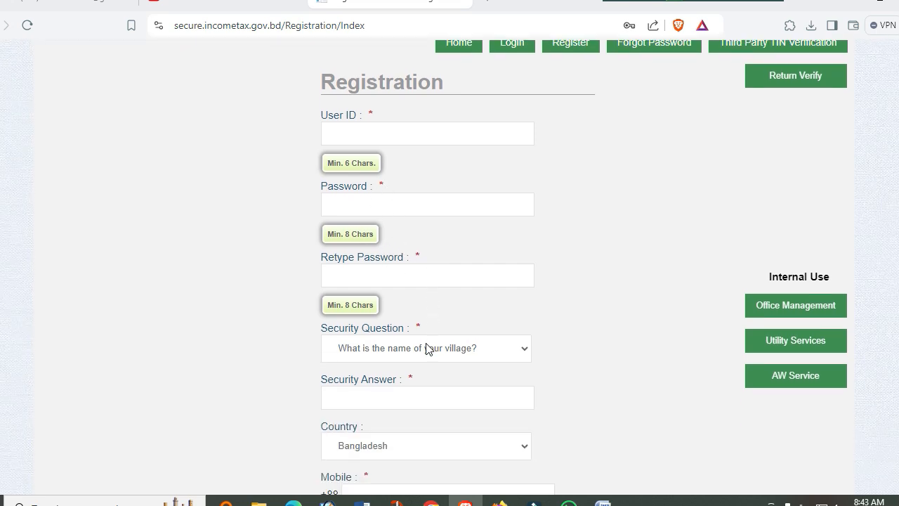
click(371, 348)
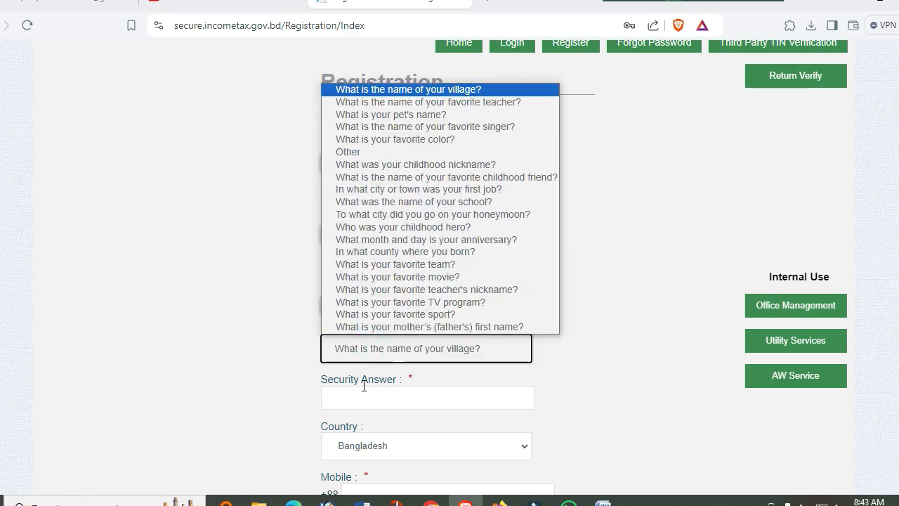
click(395, 357)
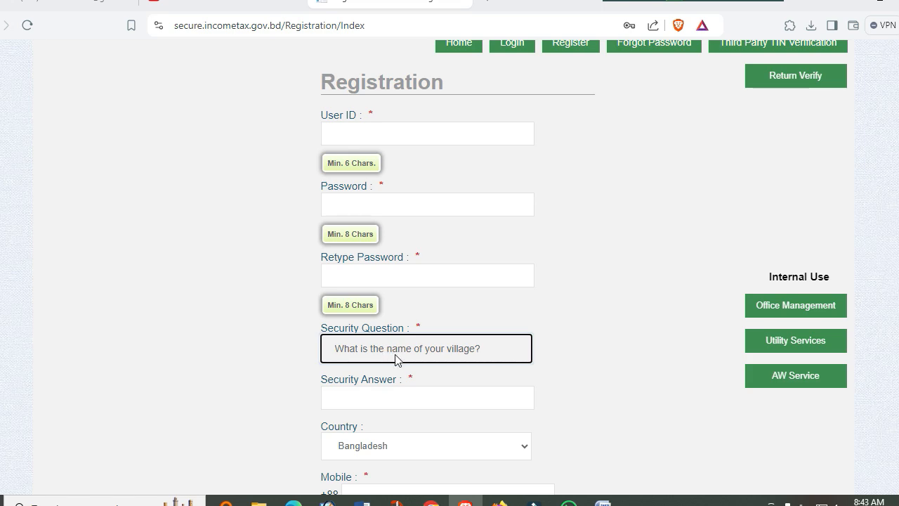
scroll(428, 368, down, 2)
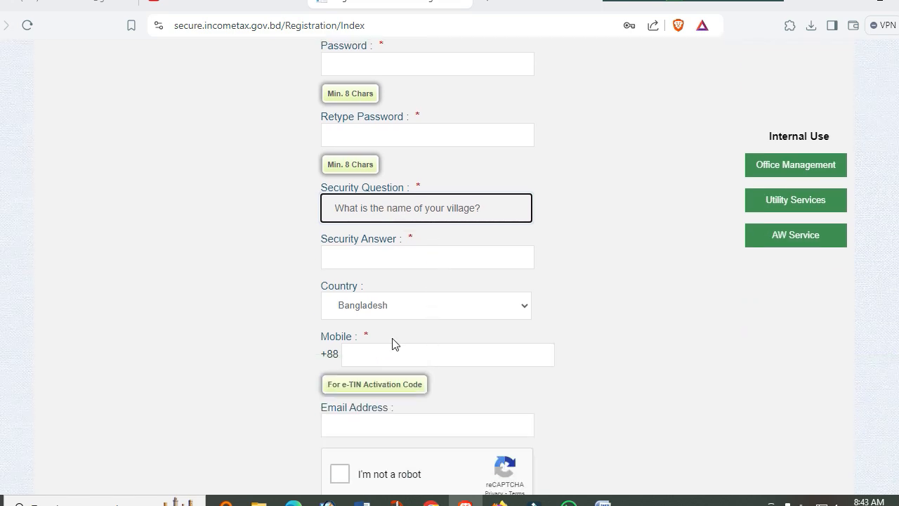
click(401, 311)
click(401, 314)
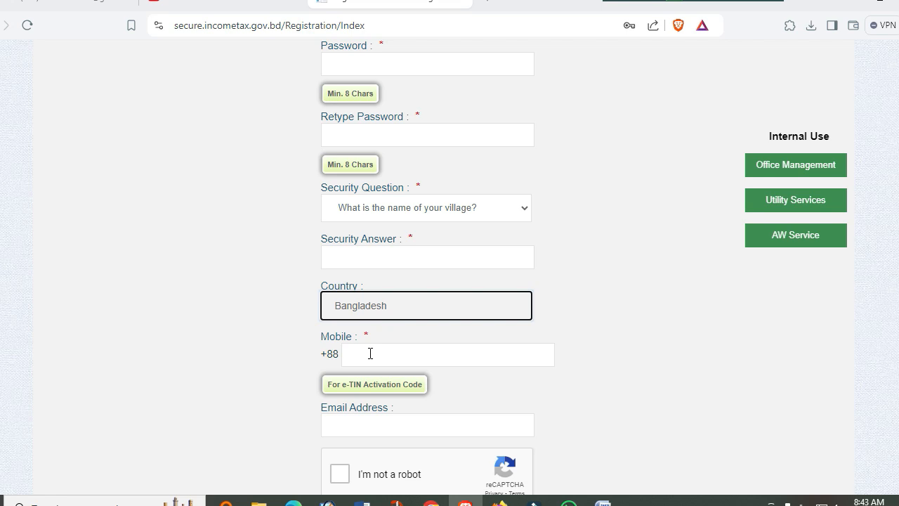
scroll(370, 353, down, 1)
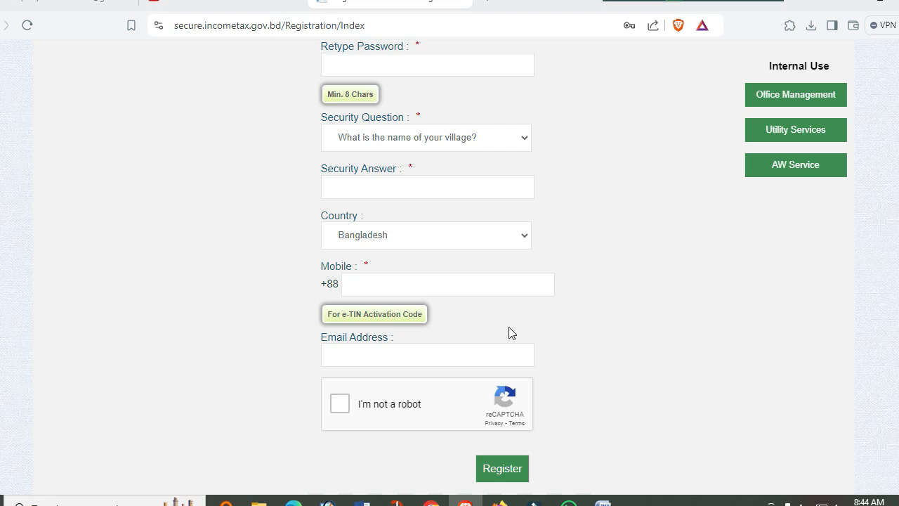
scroll(552, 340, up, 5)
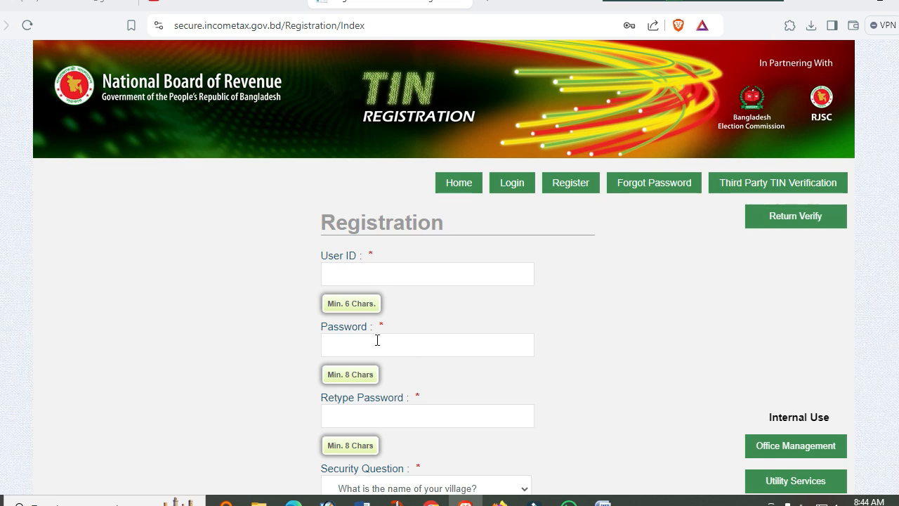
- Log in to the existing taxpayer account with the account password and dismiss the offer to save it
click(513, 184)
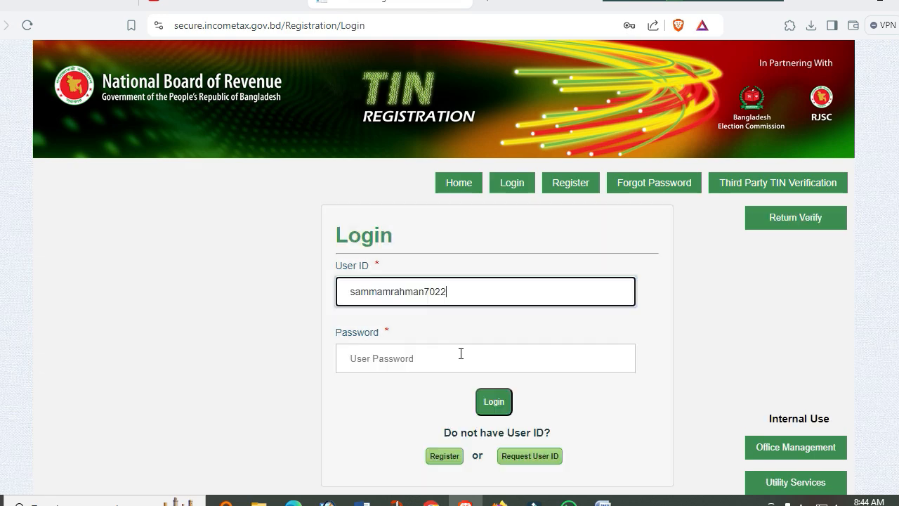
click(373, 358)
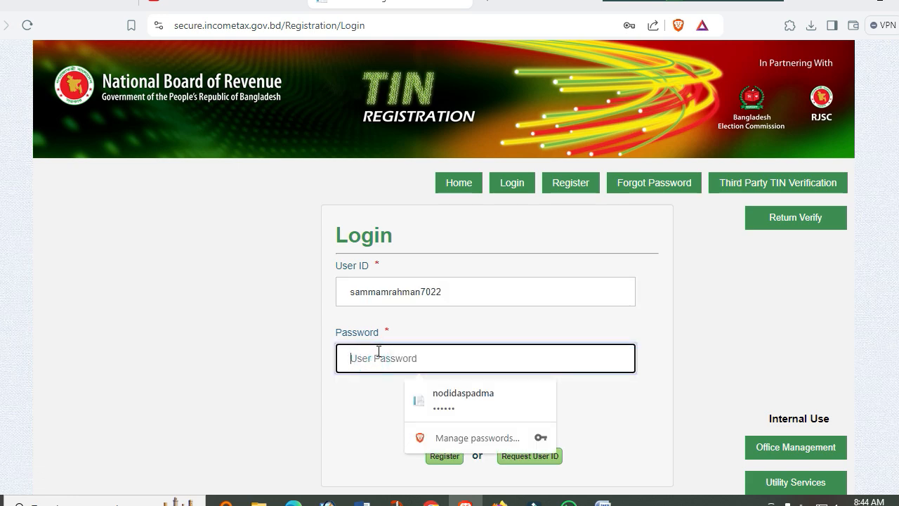
key(ctrl+v)
click(493, 400)
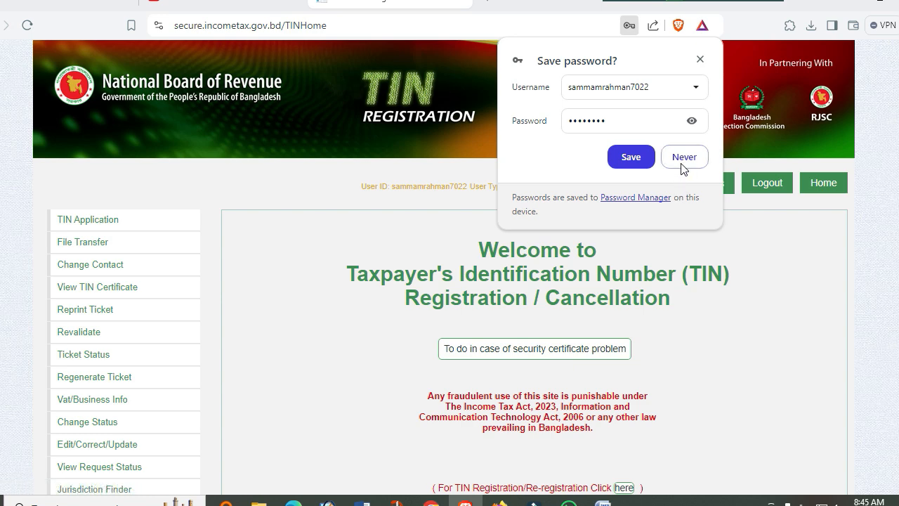
click(682, 162)
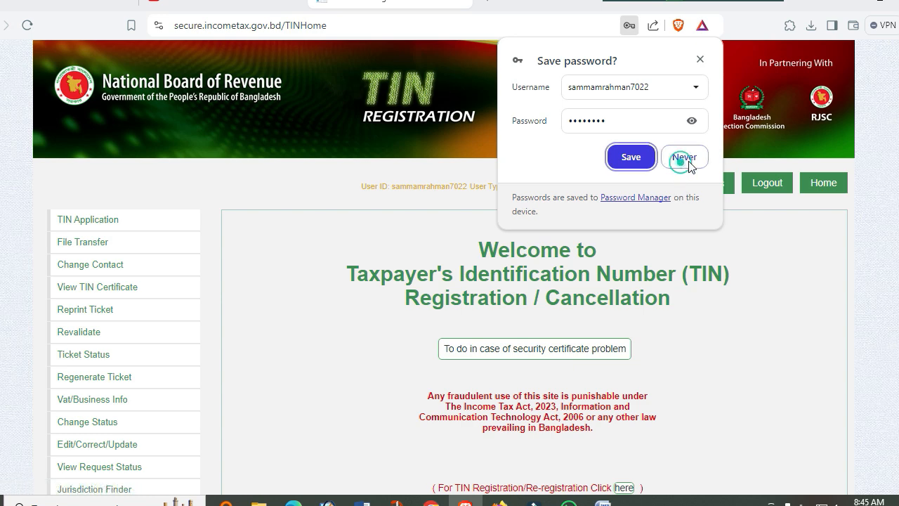
click(700, 60)
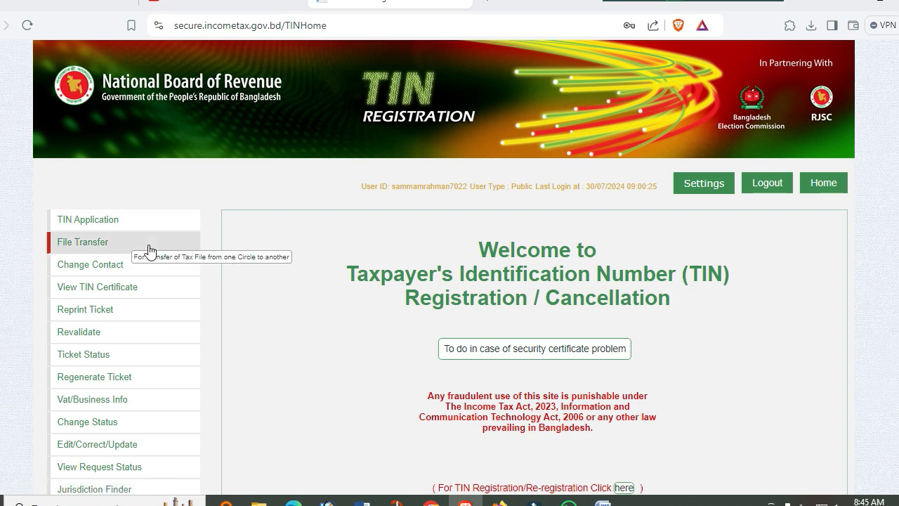
- Start a TIN application, setting the income category to Others and the district of income source to Madaripur
click(100, 222)
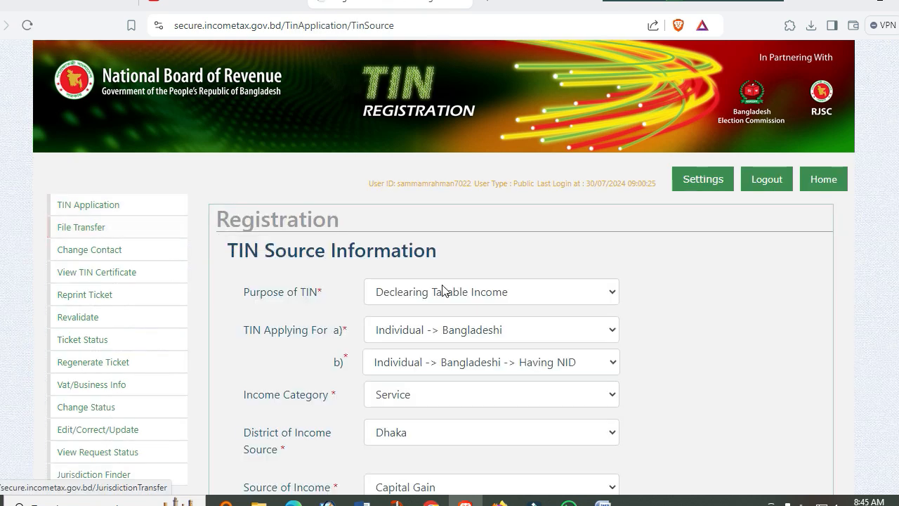
scroll(415, 342, down, 1)
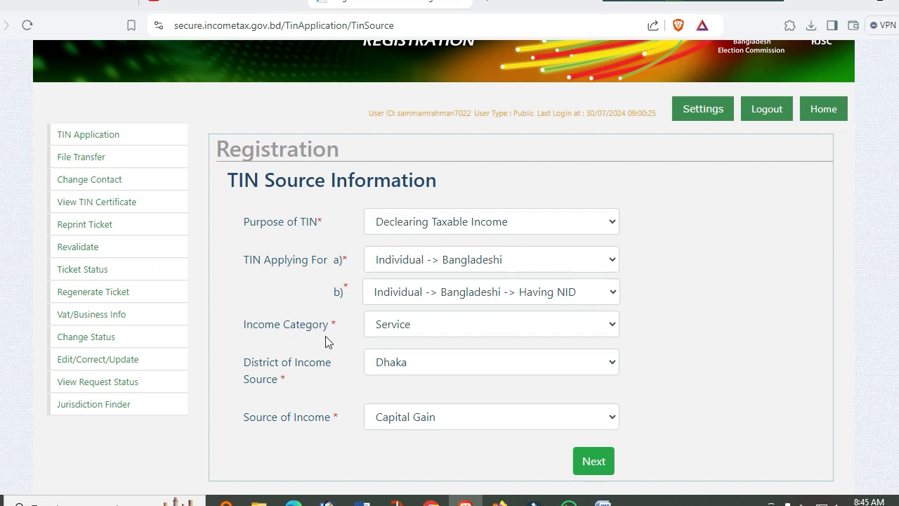
click(411, 326)
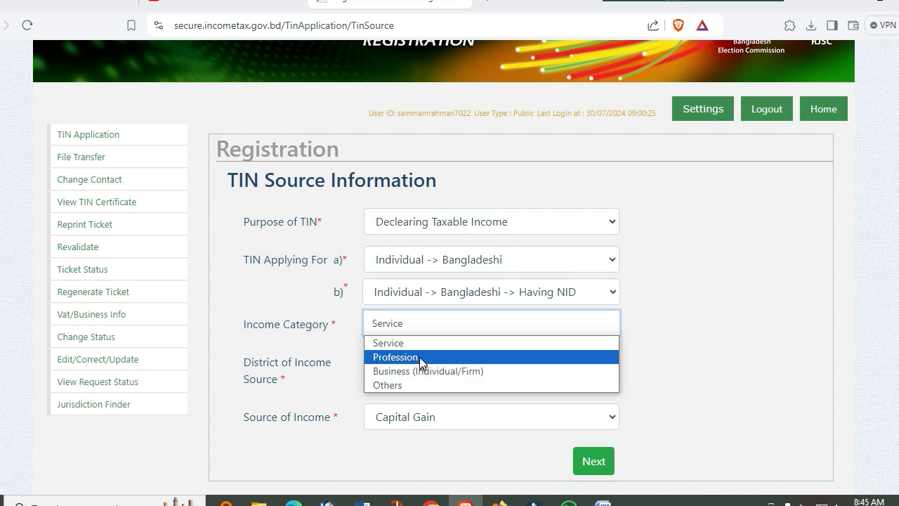
click(397, 385)
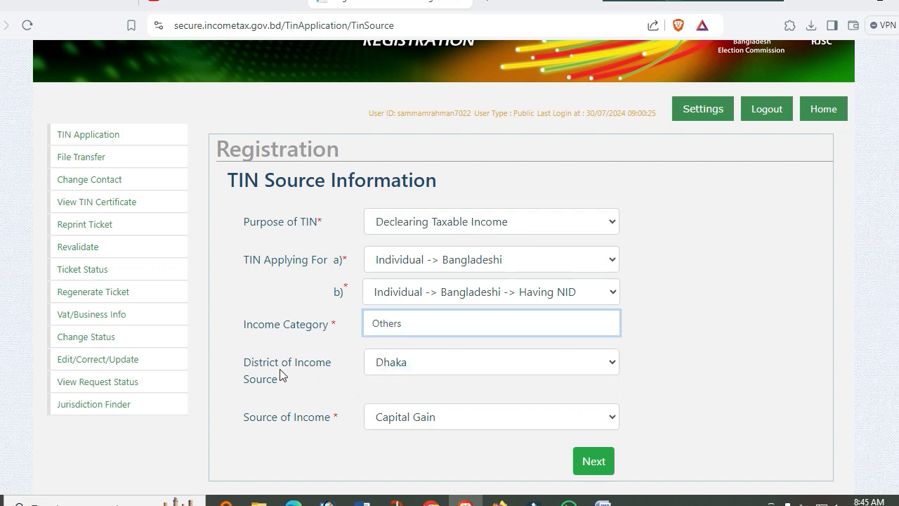
click(397, 378)
click(402, 340)
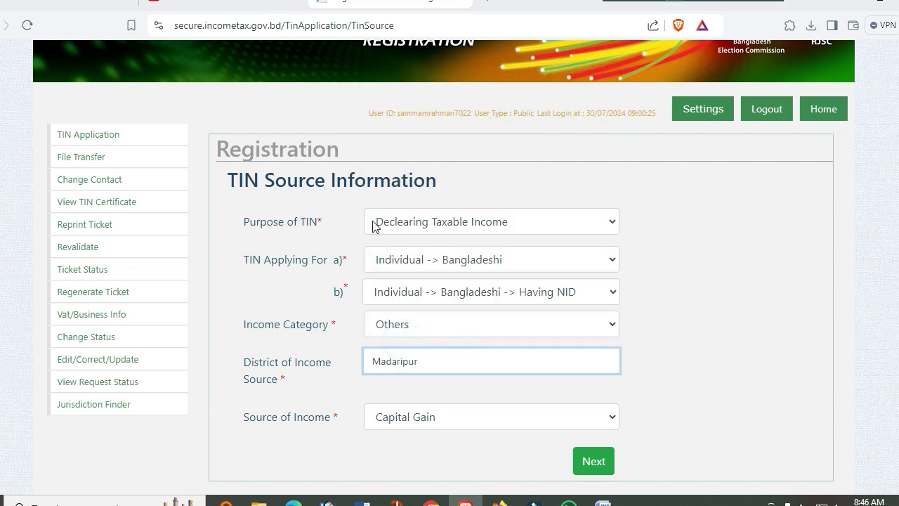
- Set the purpose of the TIN to Others in the TIN source information
click(413, 223)
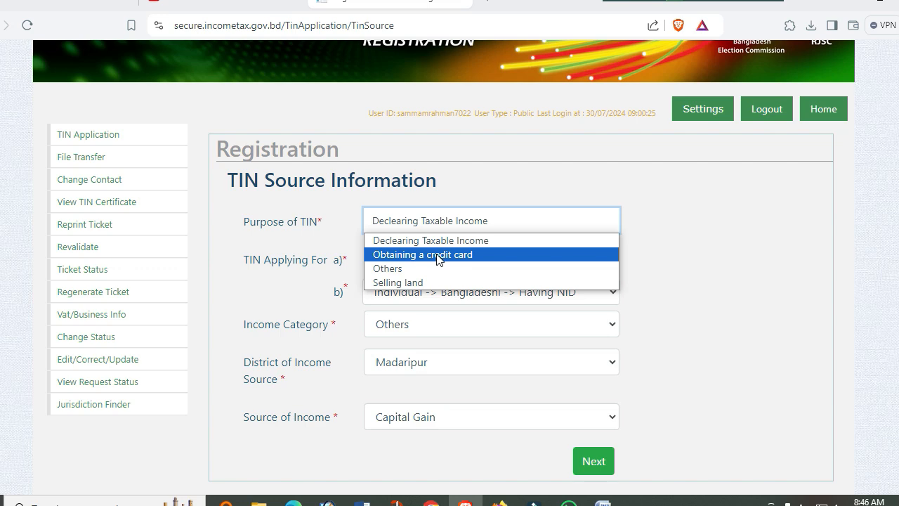
click(387, 268)
click(424, 222)
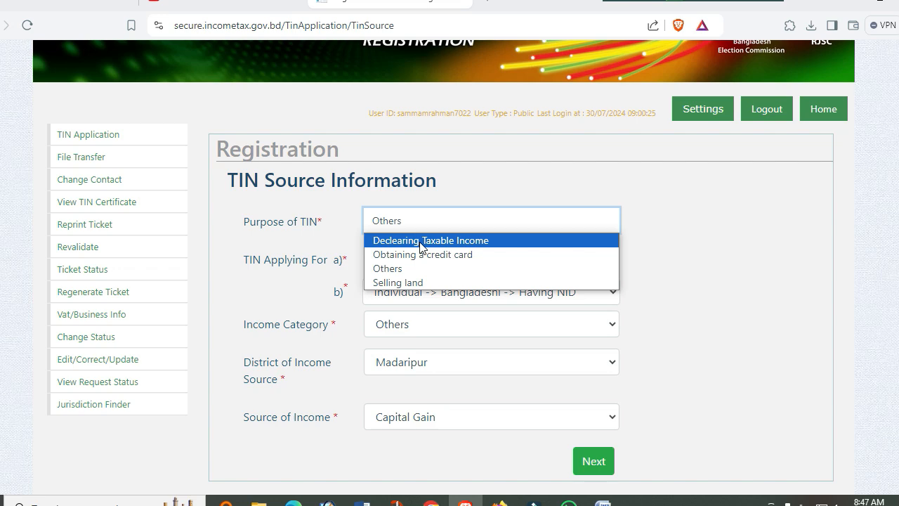
click(398, 272)
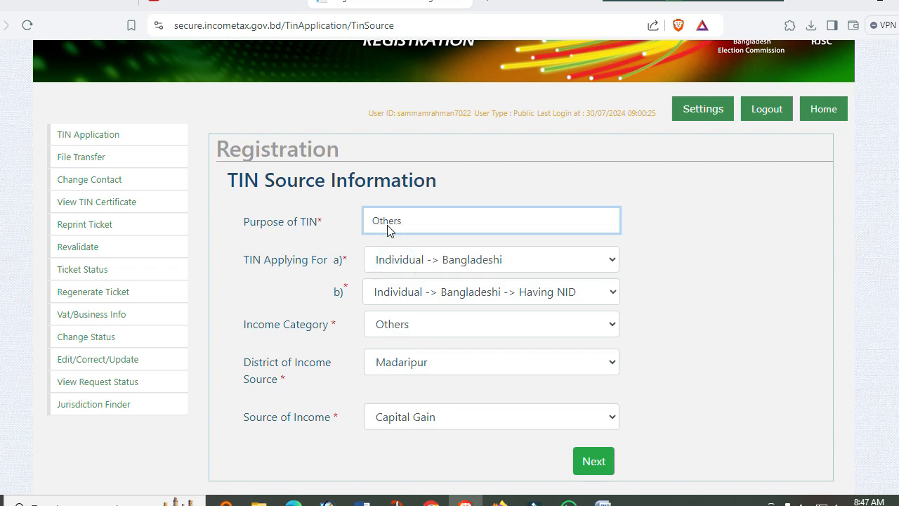
click(433, 418)
key(Down)
key(Down)
key(Down)
key(Down)
key(Down)
key(Down)
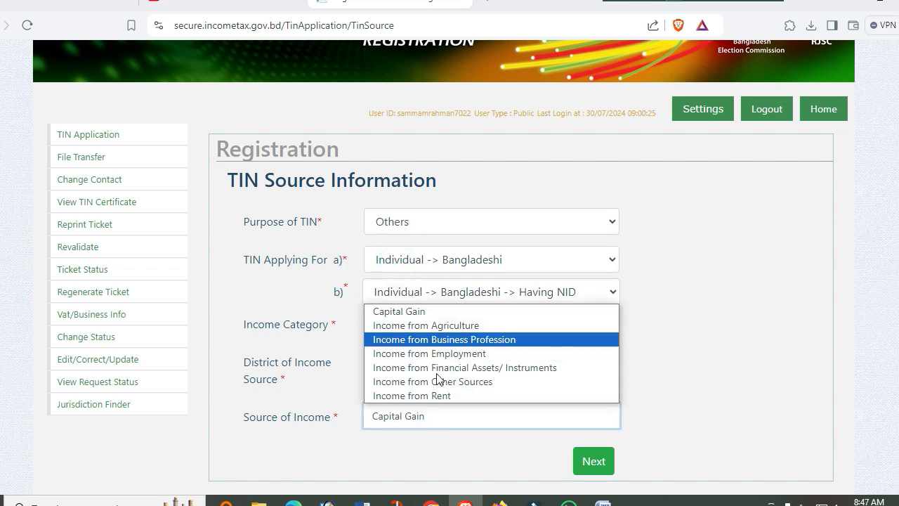
click(279, 429)
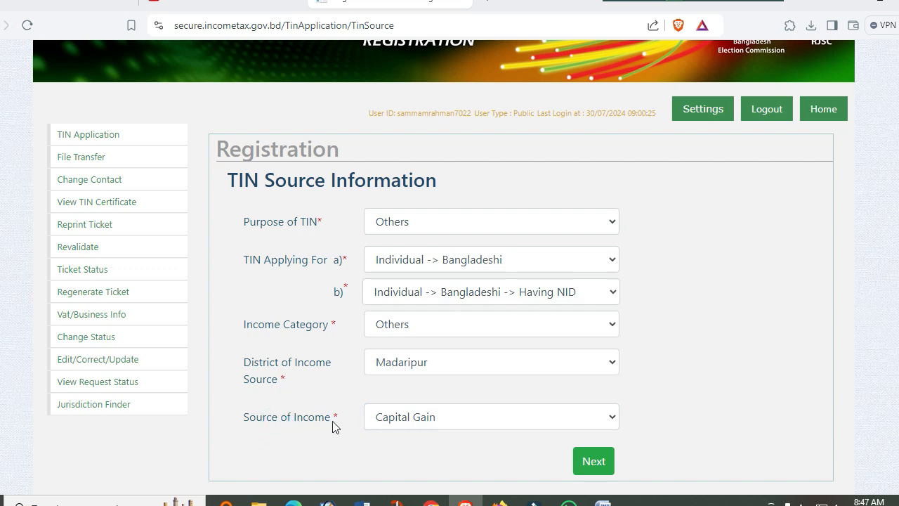
- Set the source of income to Income from Business Profession
click(407, 423)
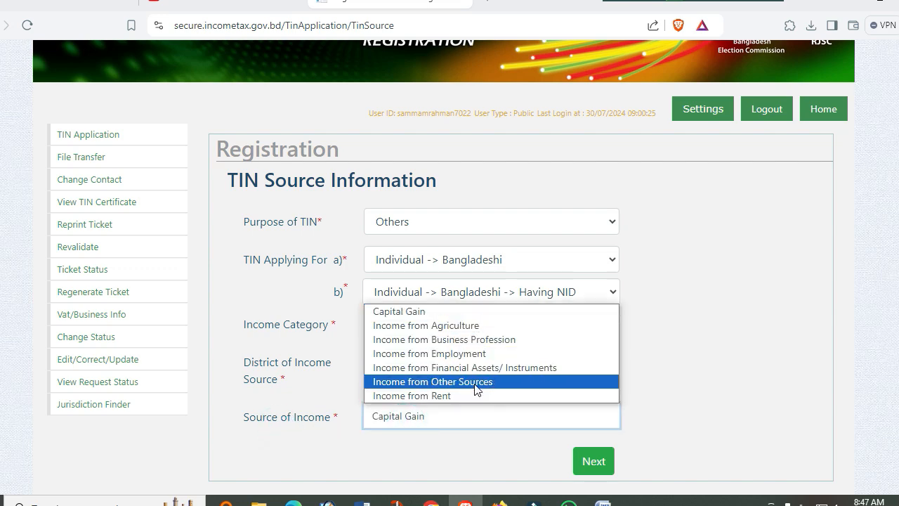
click(481, 342)
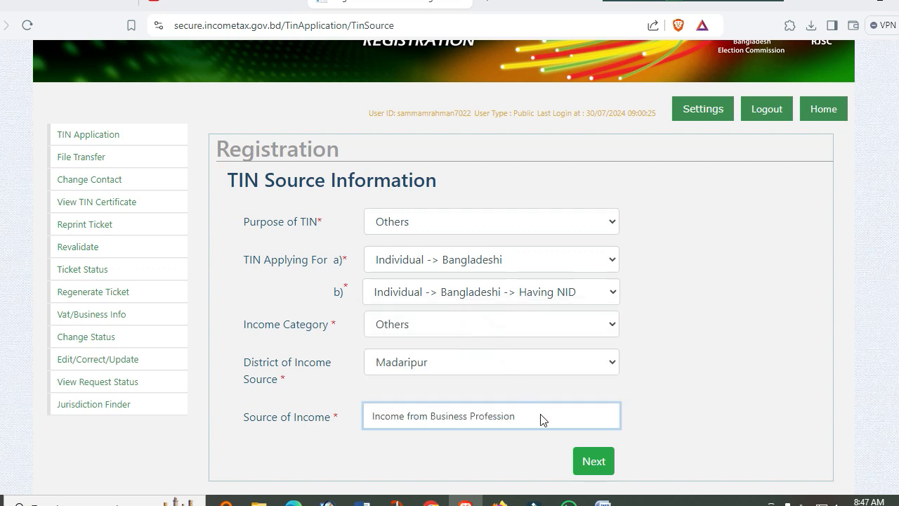
click(483, 414)
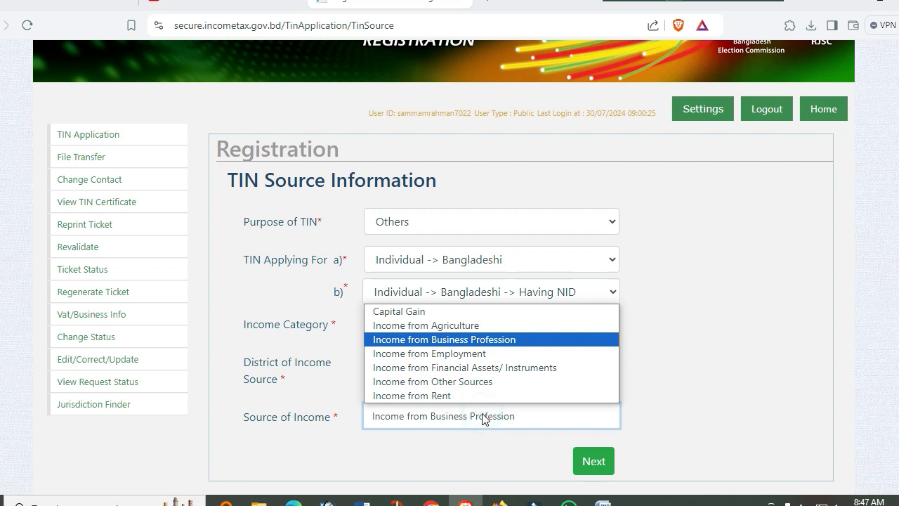
click(482, 416)
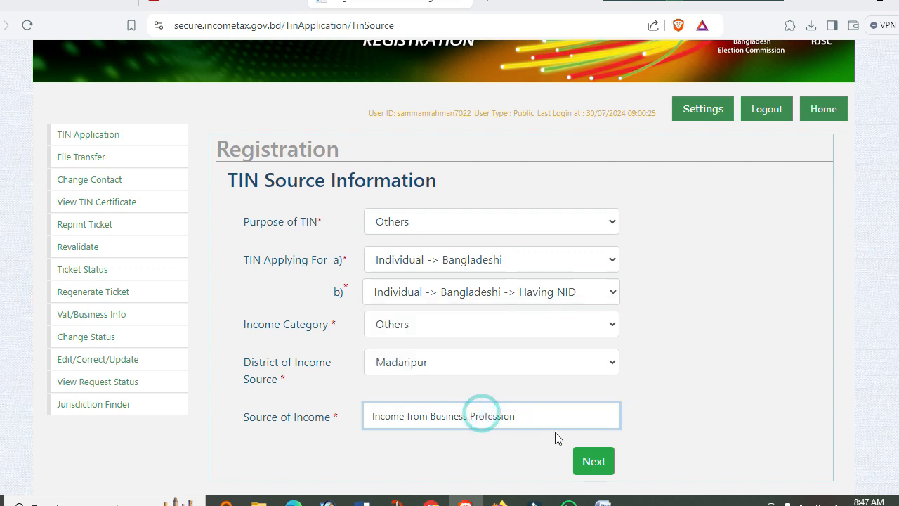
- Submit the TIN source information, choose Madaripur Civil District as the location, and continue to the basic information form
click(590, 466)
click(575, 340)
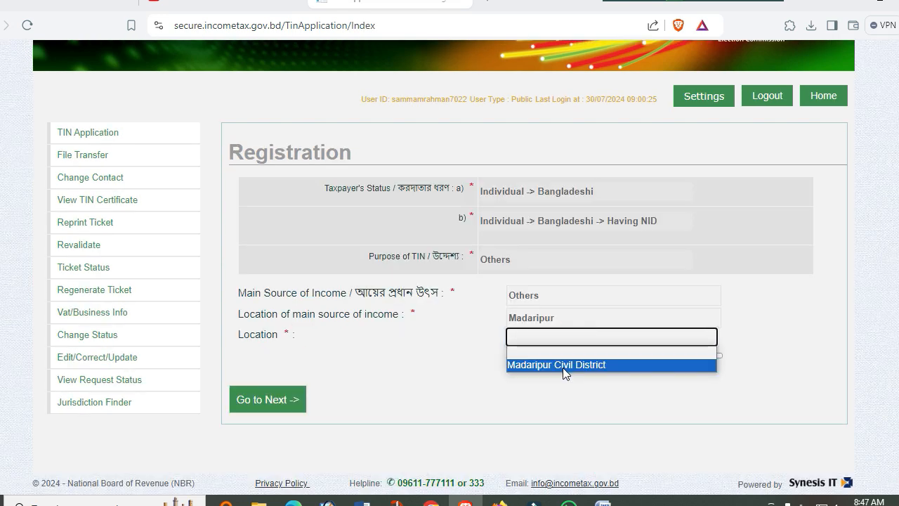
click(563, 367)
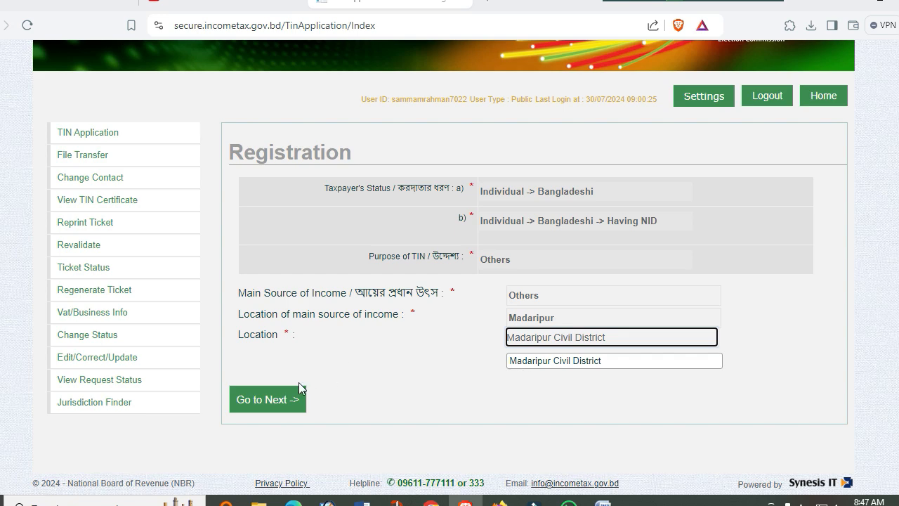
click(277, 406)
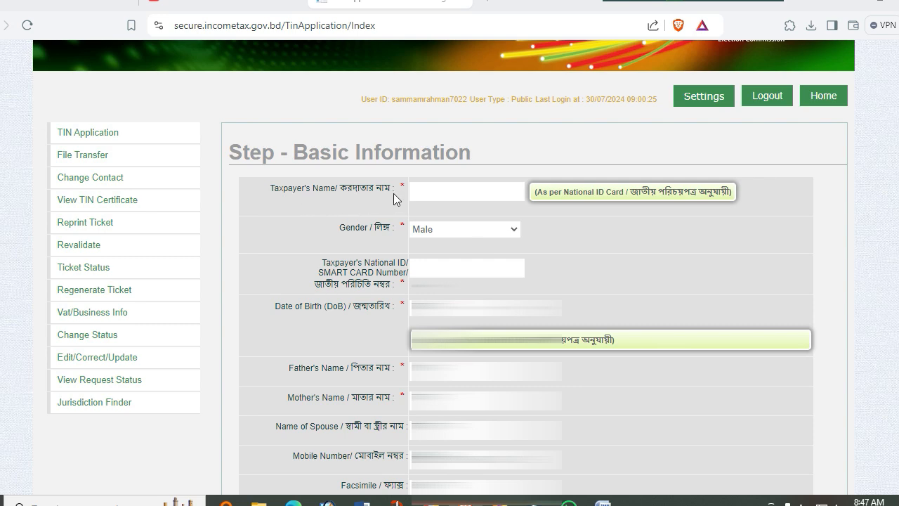
- Examine the basic information form's fields for the taxpayer's name, National ID, date of birth, parents, contact details and addresses
click(441, 189)
click(619, 227)
scroll(376, 317, down, 1)
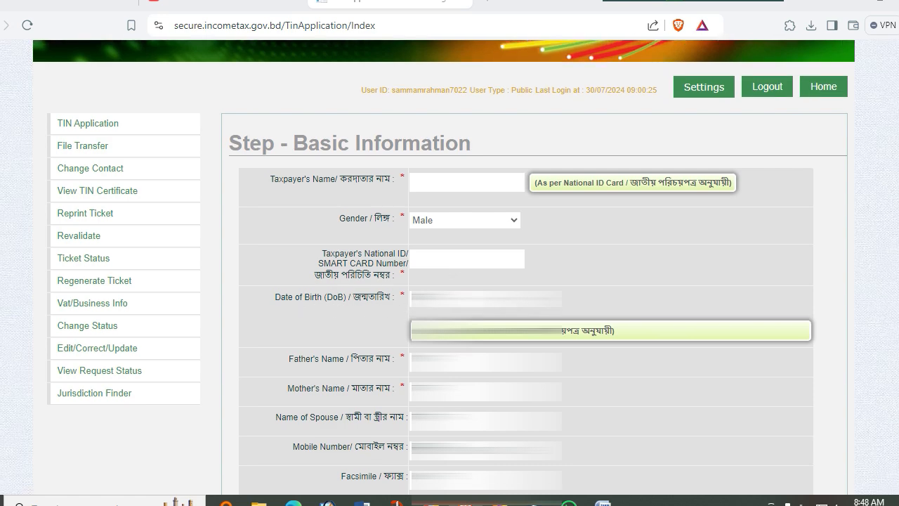
scroll(336, 310, down, 1)
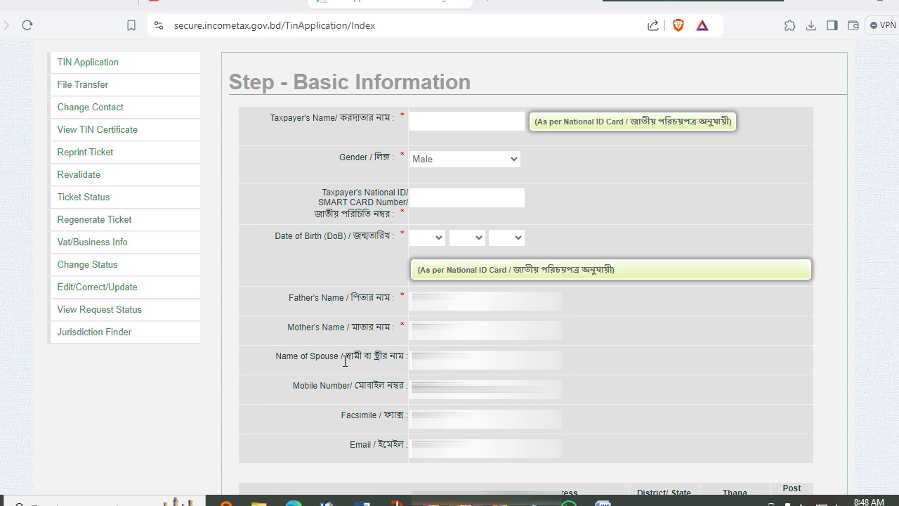
scroll(367, 355, down, 1)
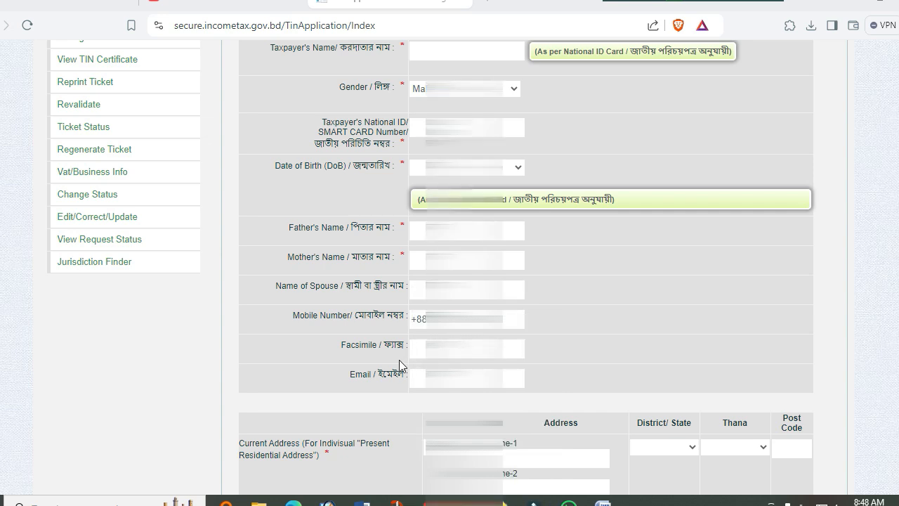
scroll(399, 360, down, 1)
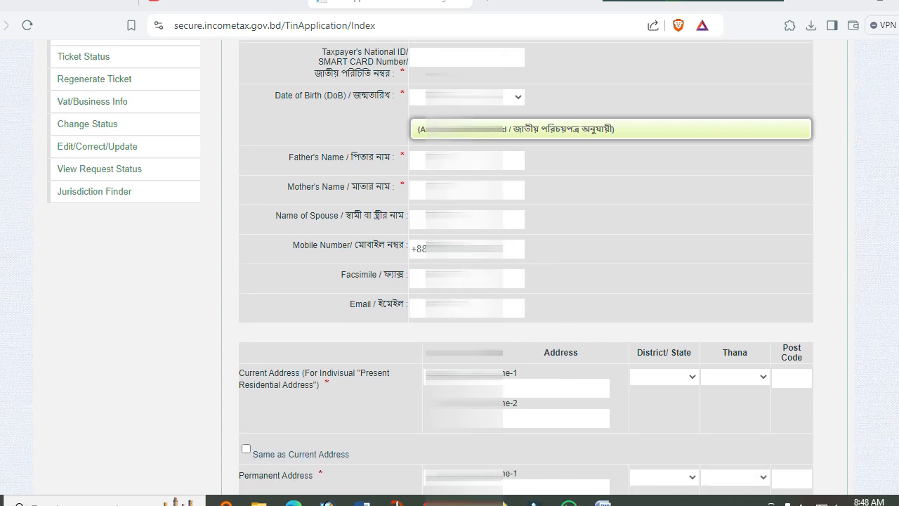
click(508, 247)
click(562, 254)
scroll(348, 388, down, 1)
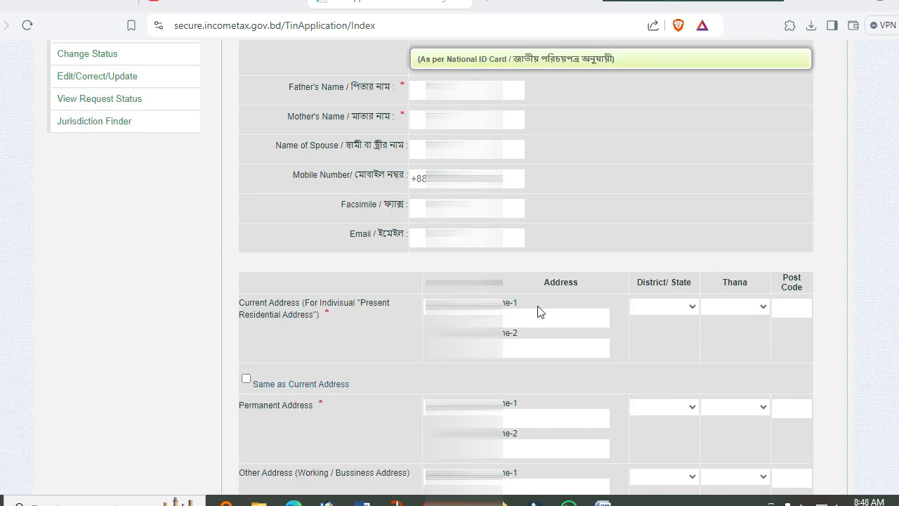
- Check the current and permanent address entries, and continue from the completed basic information form to the final preview
scroll(517, 343, down, 2)
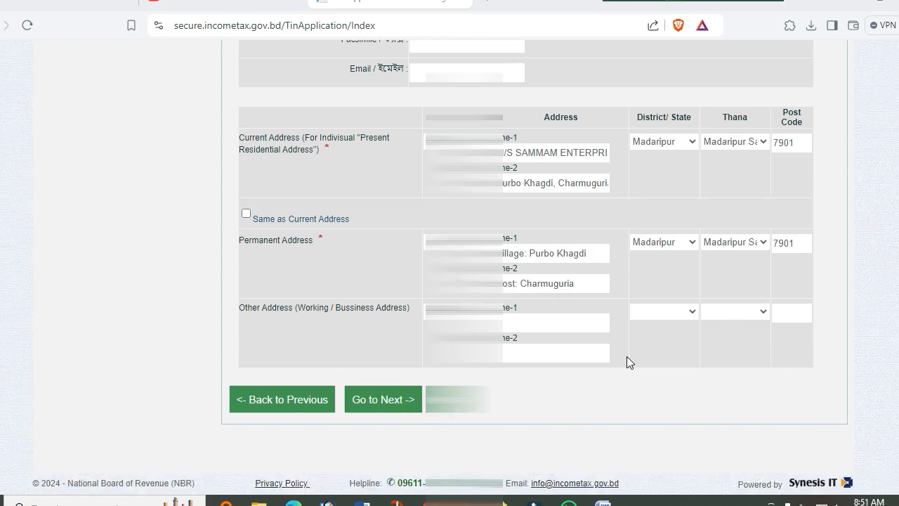
scroll(625, 356, up, 2)
scroll(625, 356, down, 1)
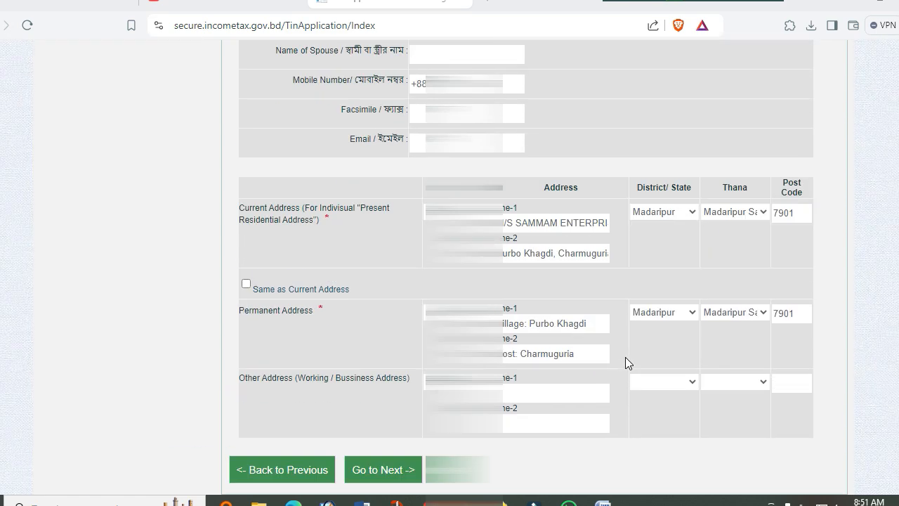
click(398, 477)
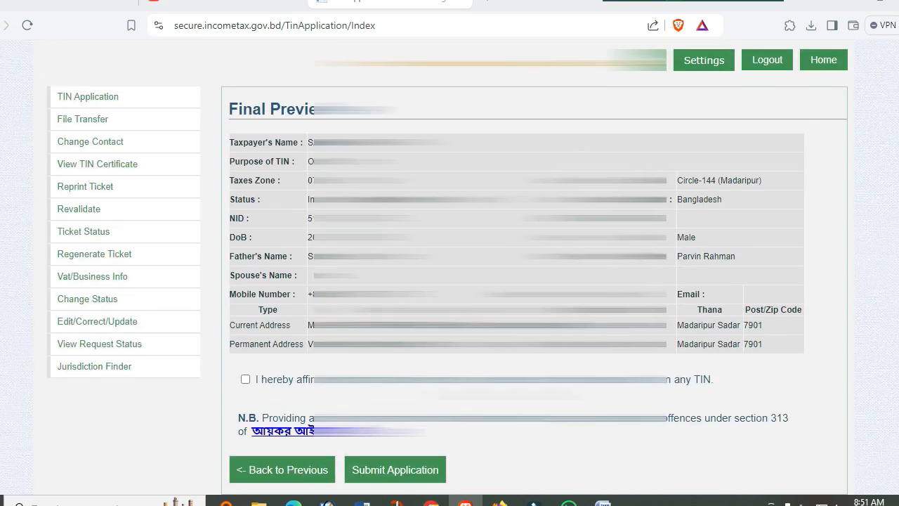
- Affirm that the previewed information is correct and complete, submit the TIN application, and agree to the Section 313 notice
scroll(449, 267, up, 1)
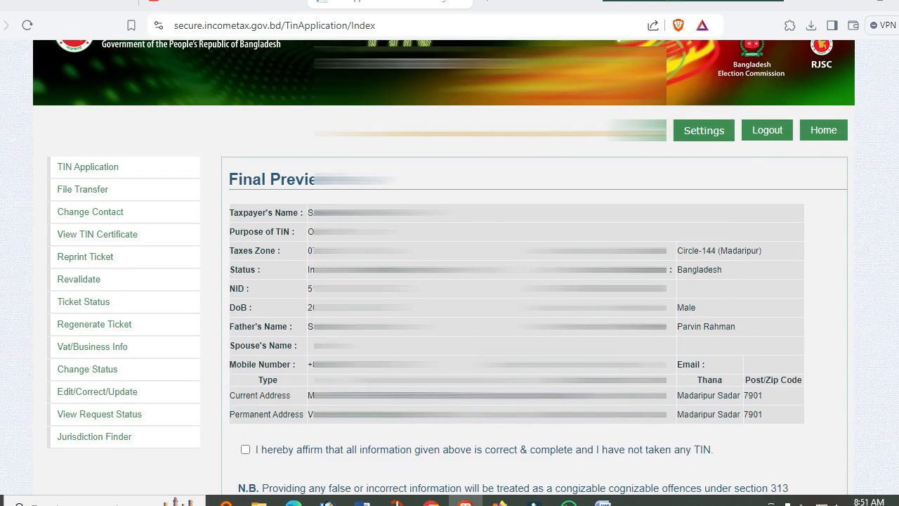
scroll(449, 267, down, 1)
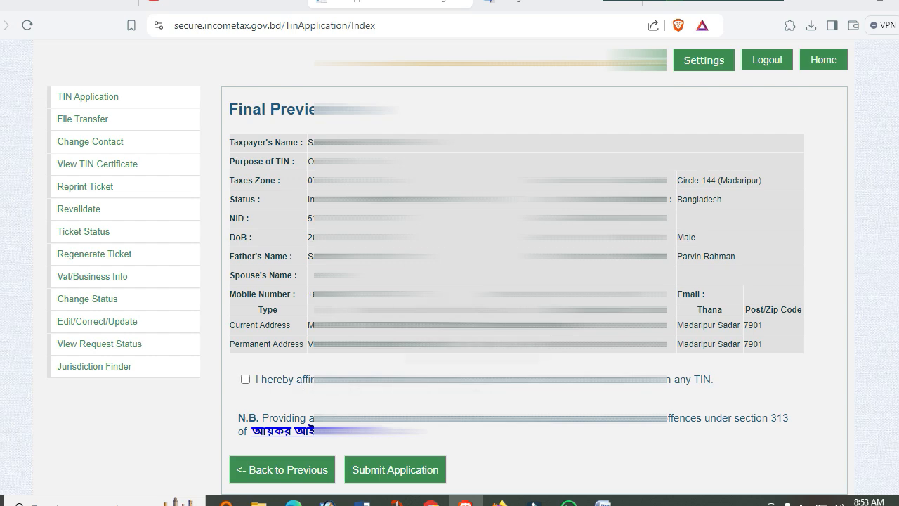
key(space)
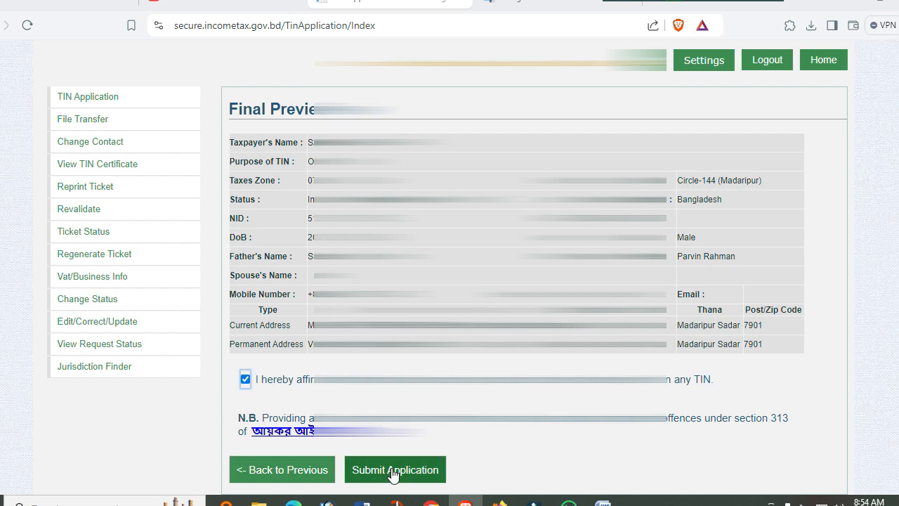
click(393, 472)
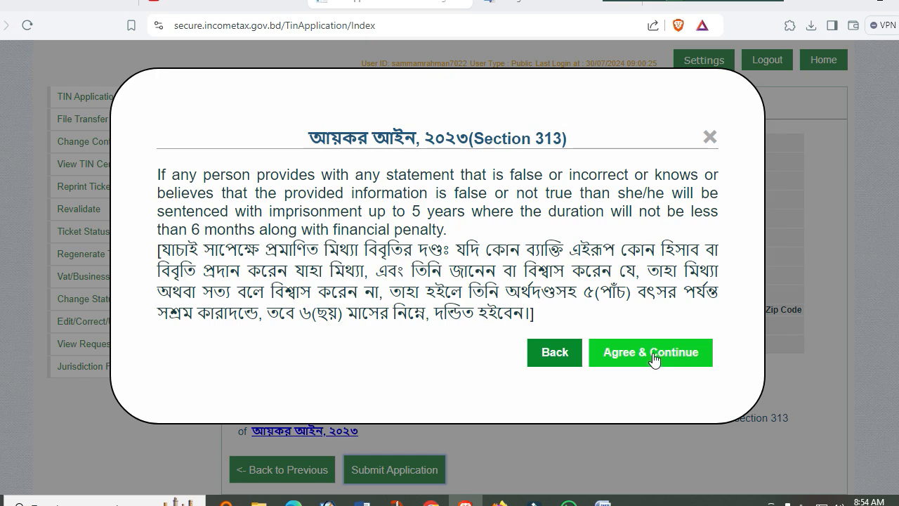
click(653, 357)
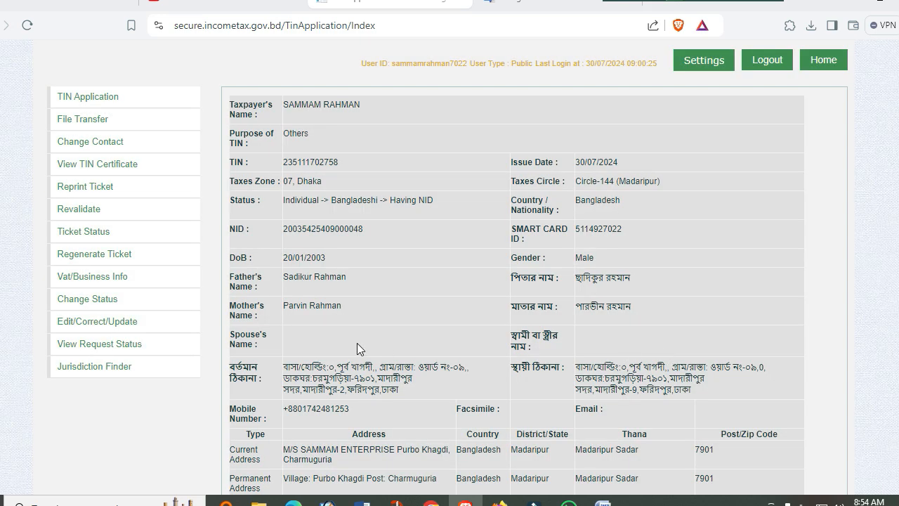
- Review the issued TIN registration details down to the photo and open the TIN certificate
scroll(533, 281, down, 2)
scroll(533, 281, up, 2)
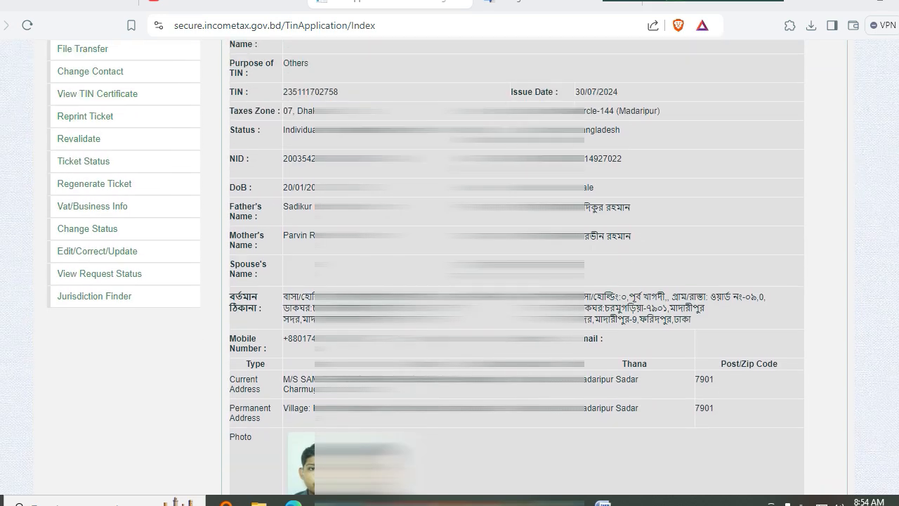
scroll(534, 281, down, 1)
scroll(314, 275, down, 1)
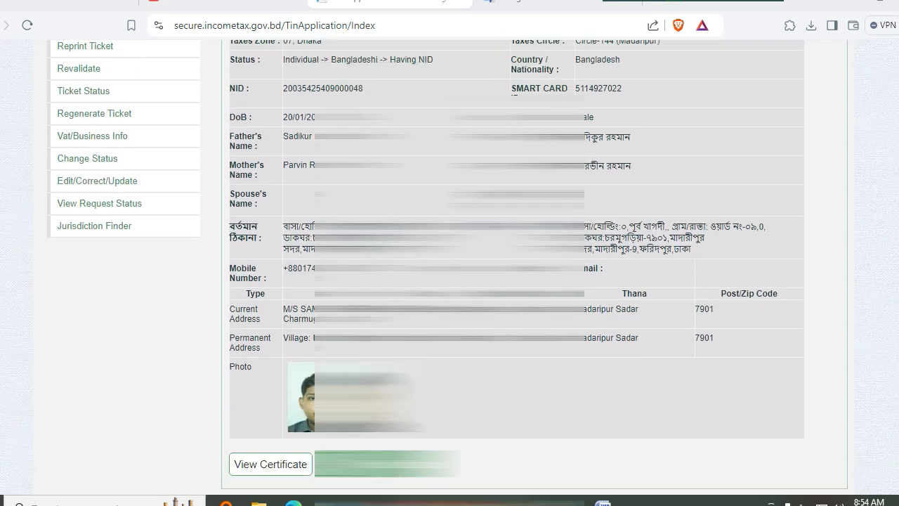
scroll(302, 393, up, 1)
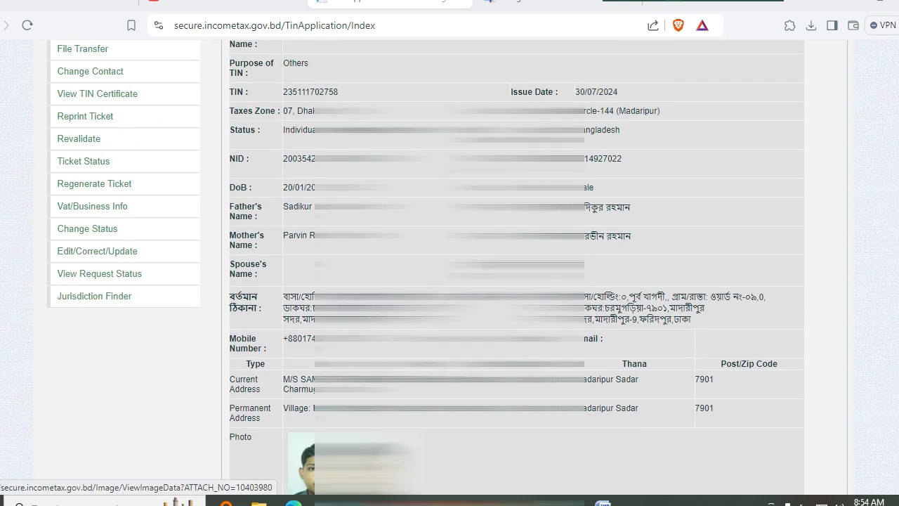
scroll(302, 462, down, 1)
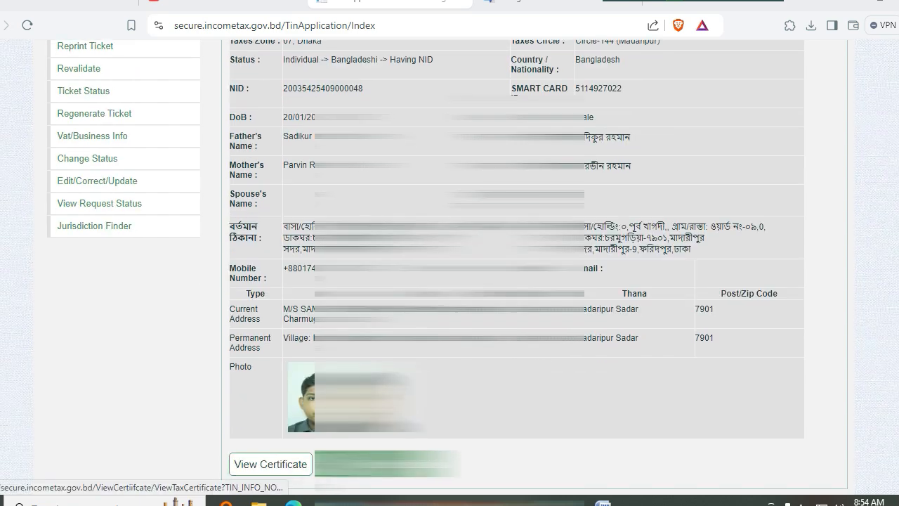
click(264, 467)
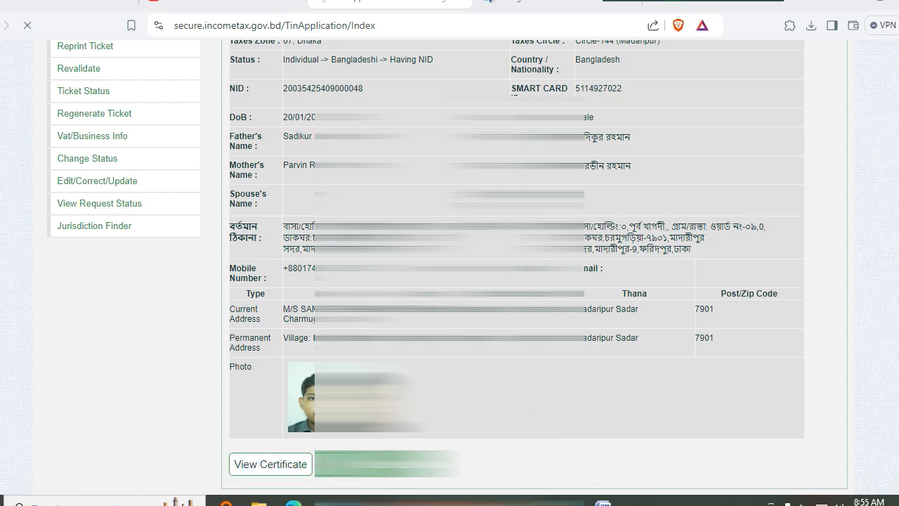
- Look through the TIN certificate, including the taxpayer's particulars, QR code and notes
scroll(449, 295, down, 3)
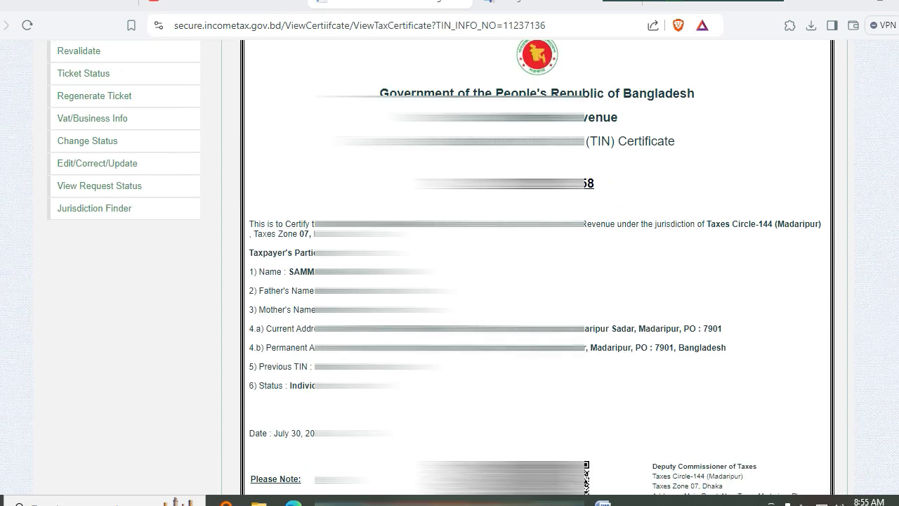
scroll(450, 267, down, 5)
scroll(450, 267, up, 2)
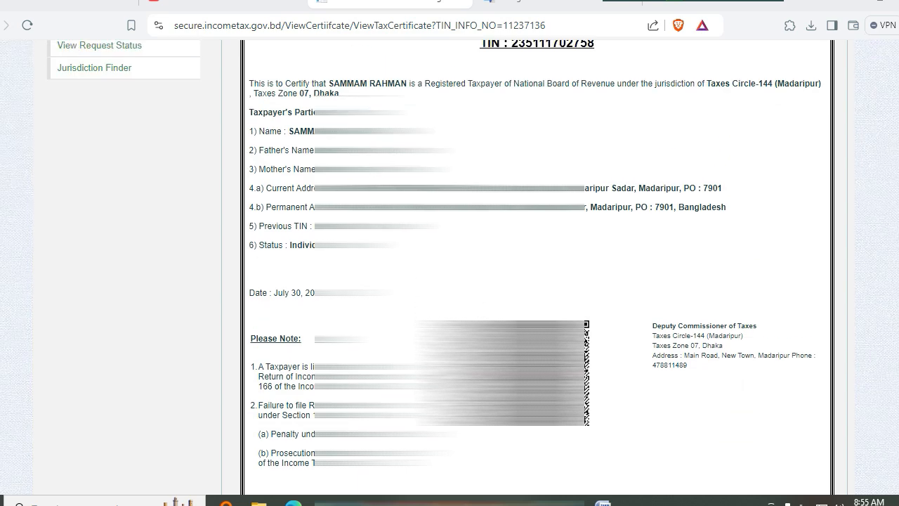
scroll(449, 267, up, 2)
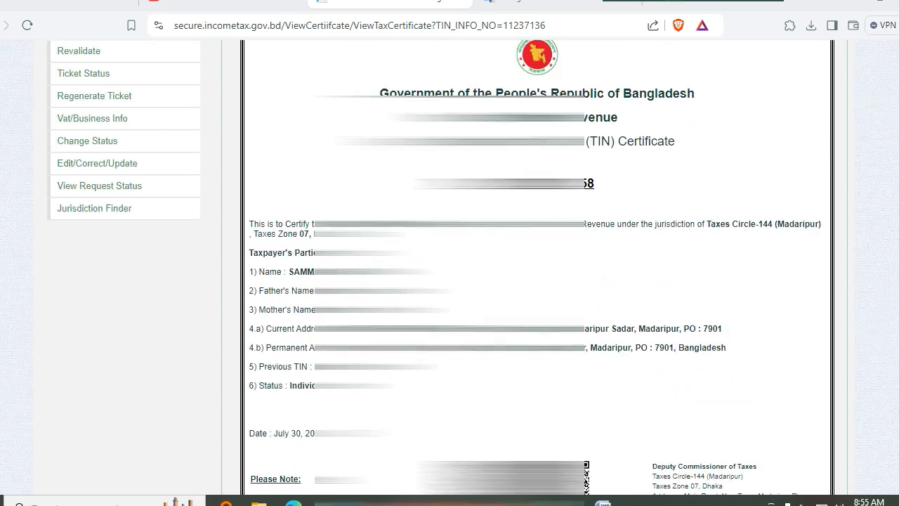